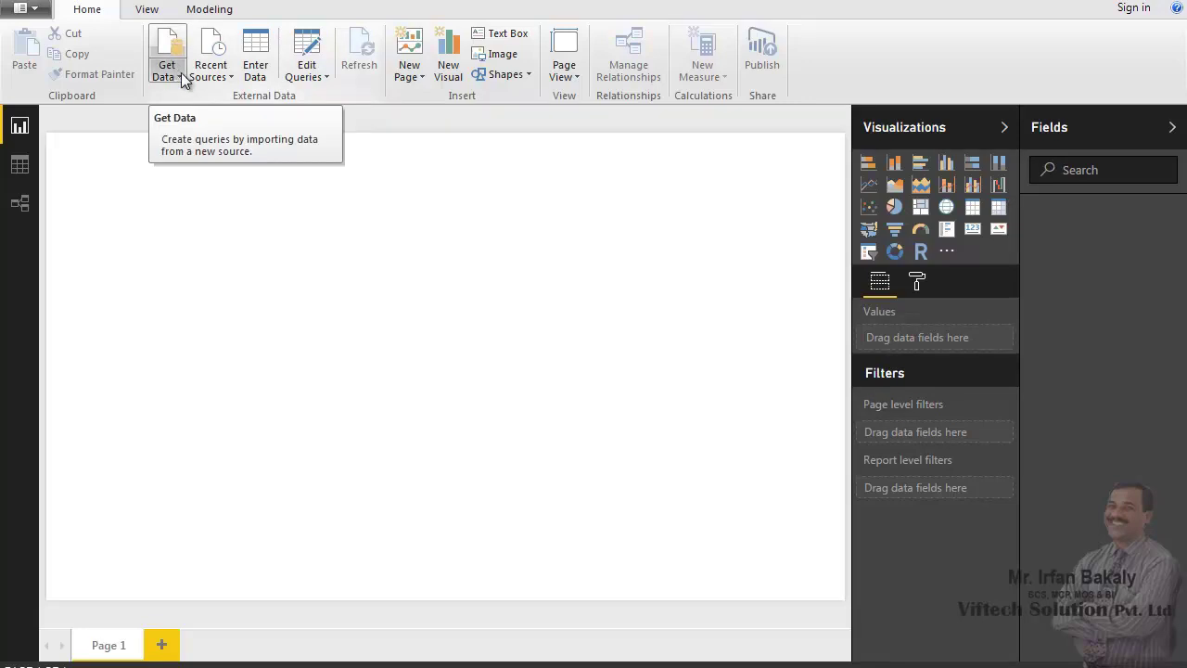
Open the Get Data list of common sources such as Excel, SQL Server, CSV and Web.
click(181, 72)
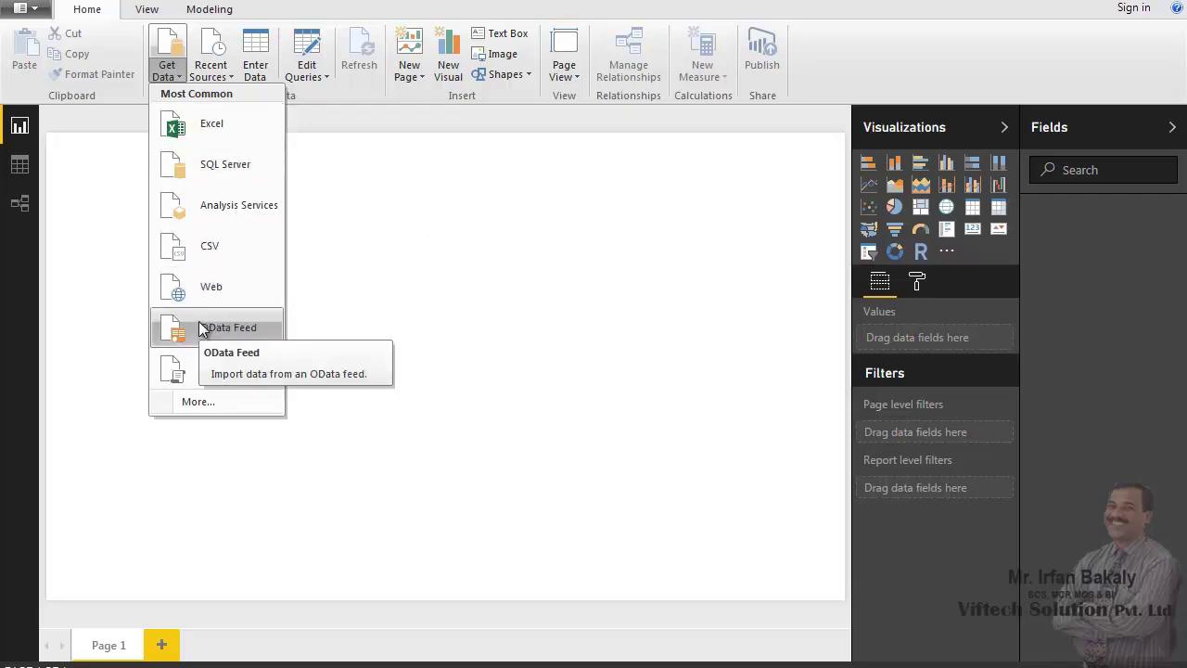
From the full Get Data list, choose Excel and connect to reach the workbook file browser.
click(207, 407)
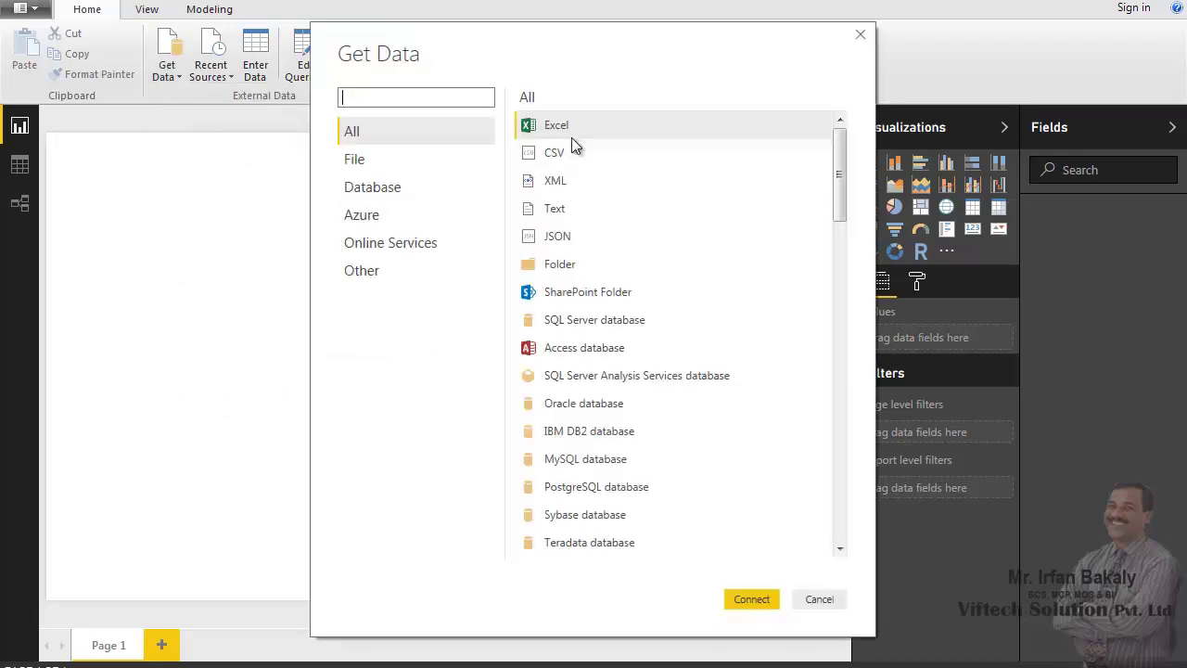
mouse_move(843, 208)
mouse_down()
mouse_move(844, 315)
mouse_move(851, 185)
mouse_up()
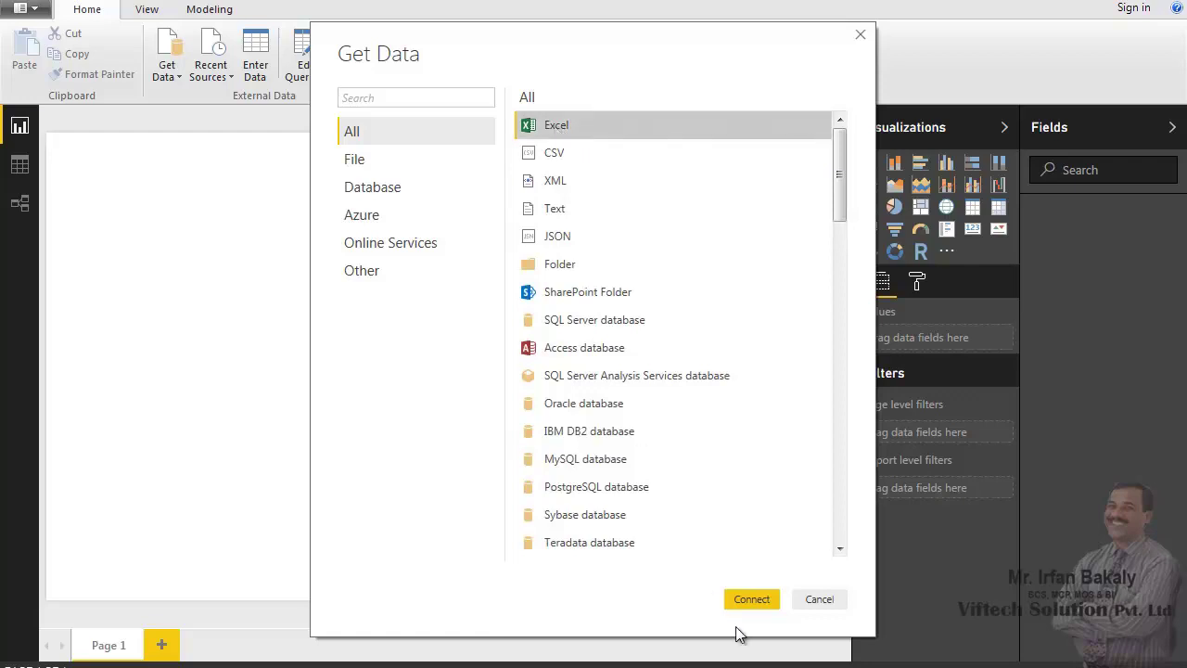
click(752, 598)
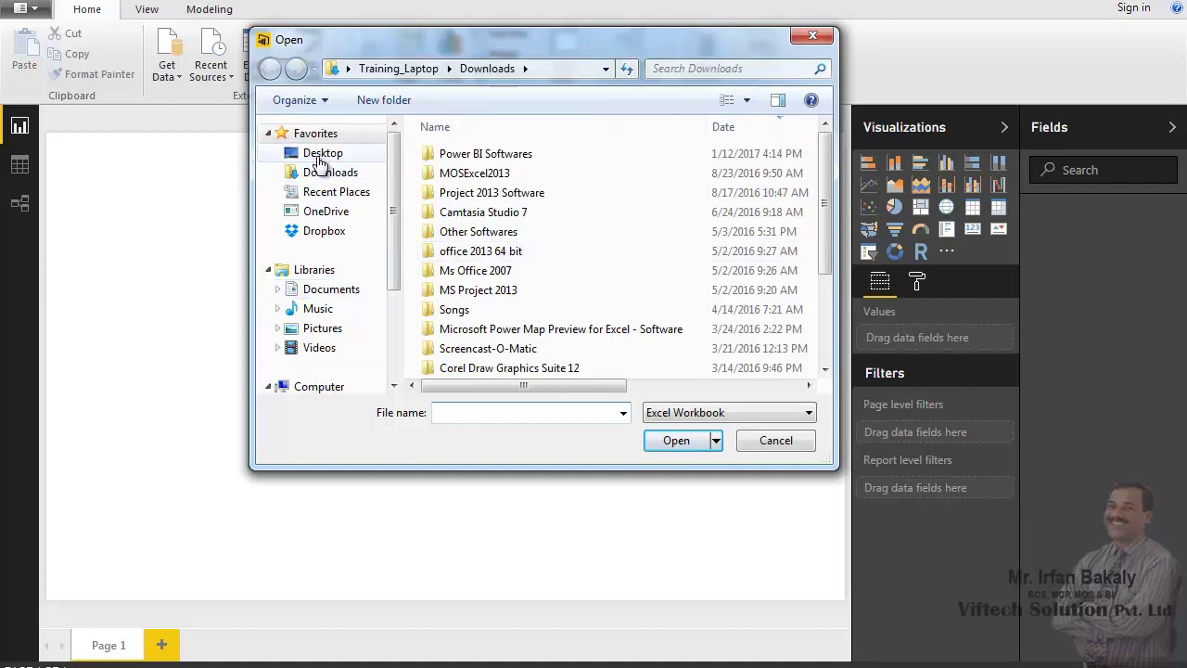
Open Clothes Sales.xlsx from the Desktop's Power BI - Training Data folder.
click(320, 158)
scroll(831, 295, down, 2)
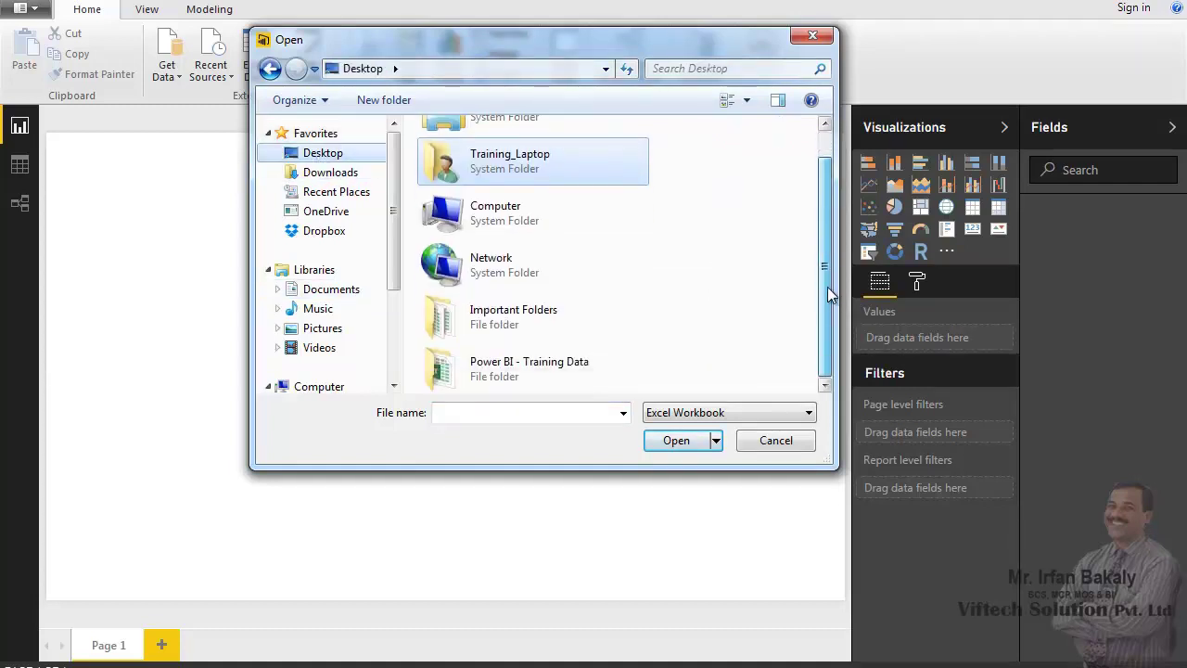
double_click(469, 371)
click(456, 156)
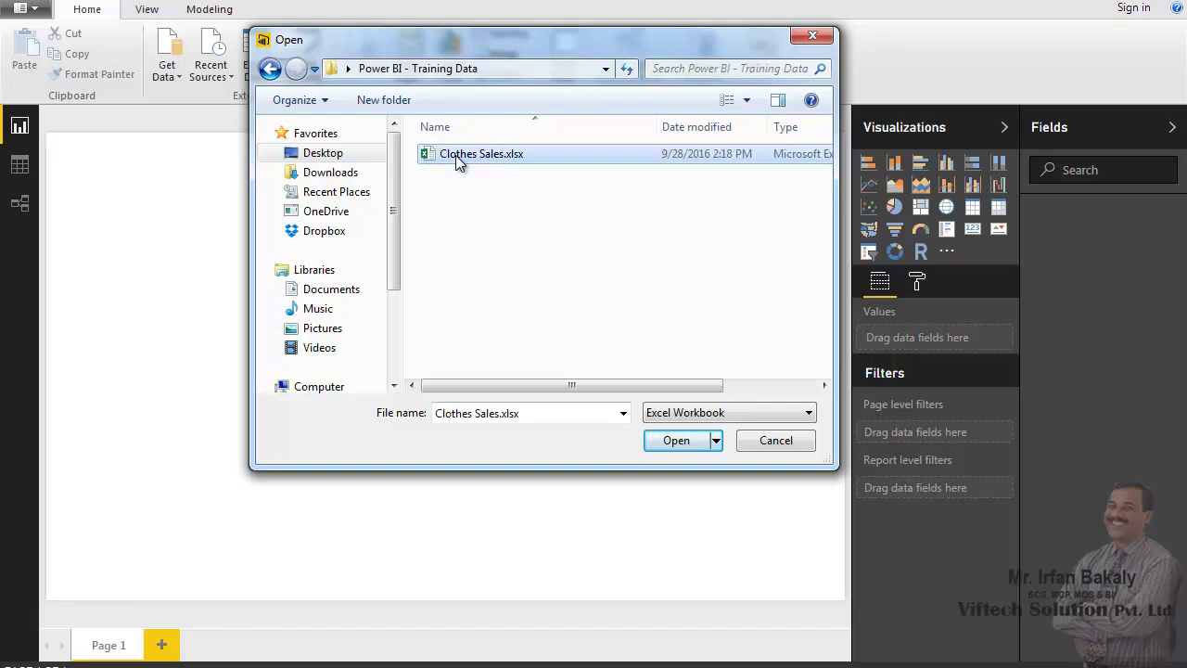
click(669, 443)
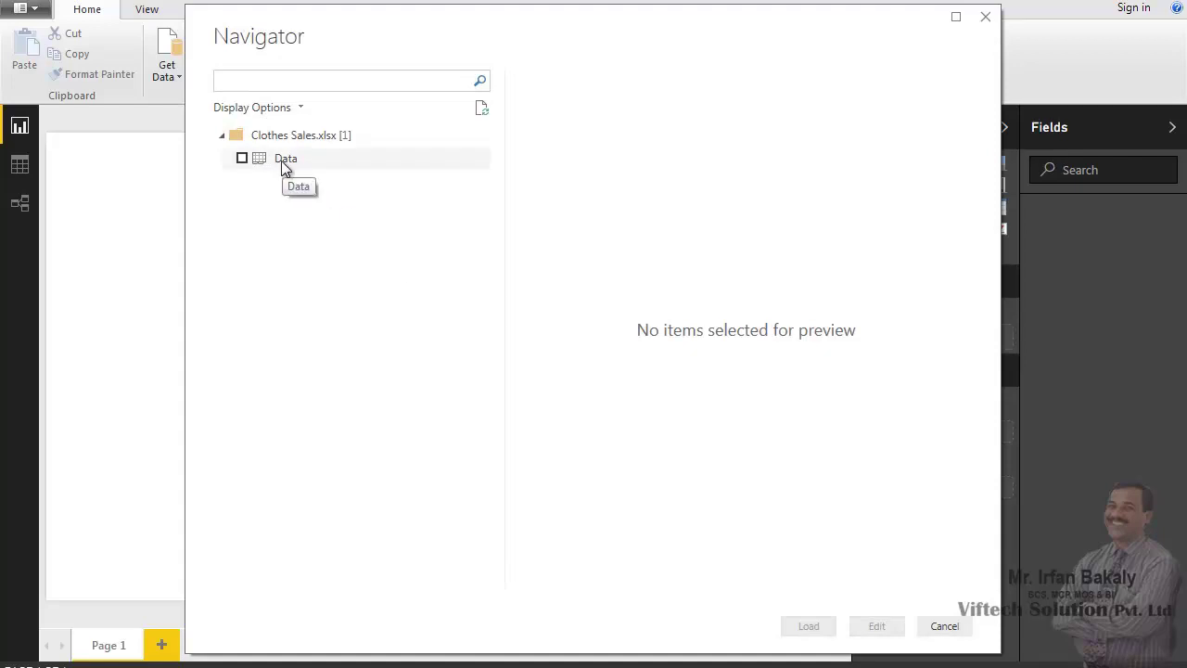
Select the Data table in Navigator, review its preview, and load it into the report.
click(243, 159)
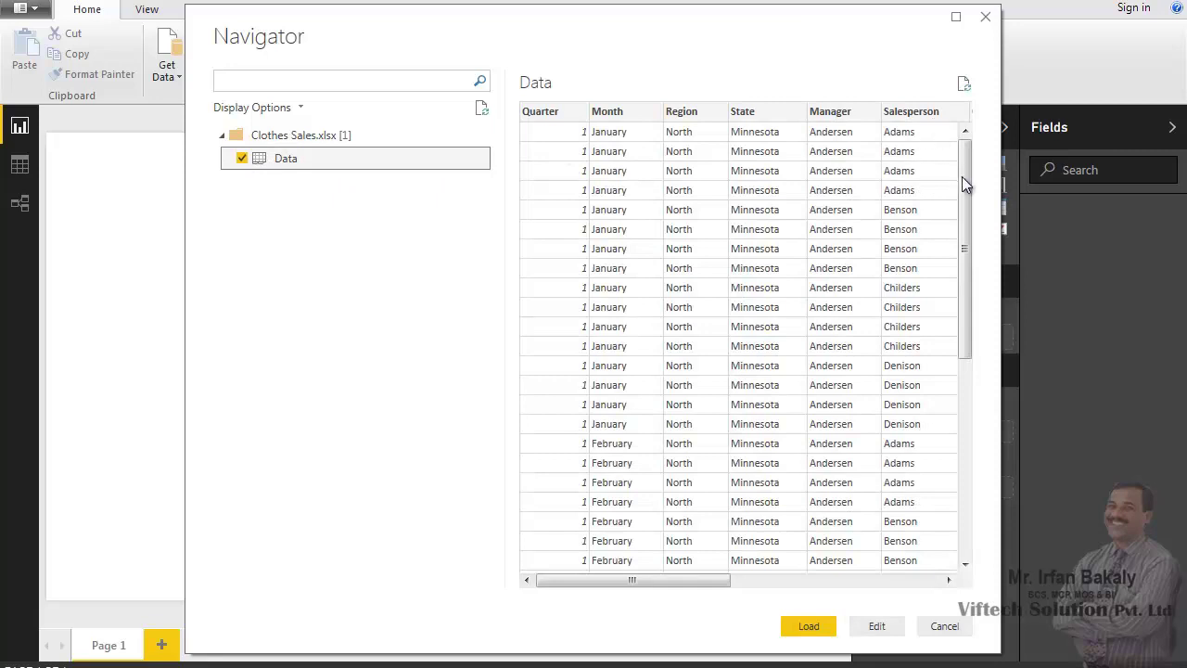
drag(962, 182, 964, 390)
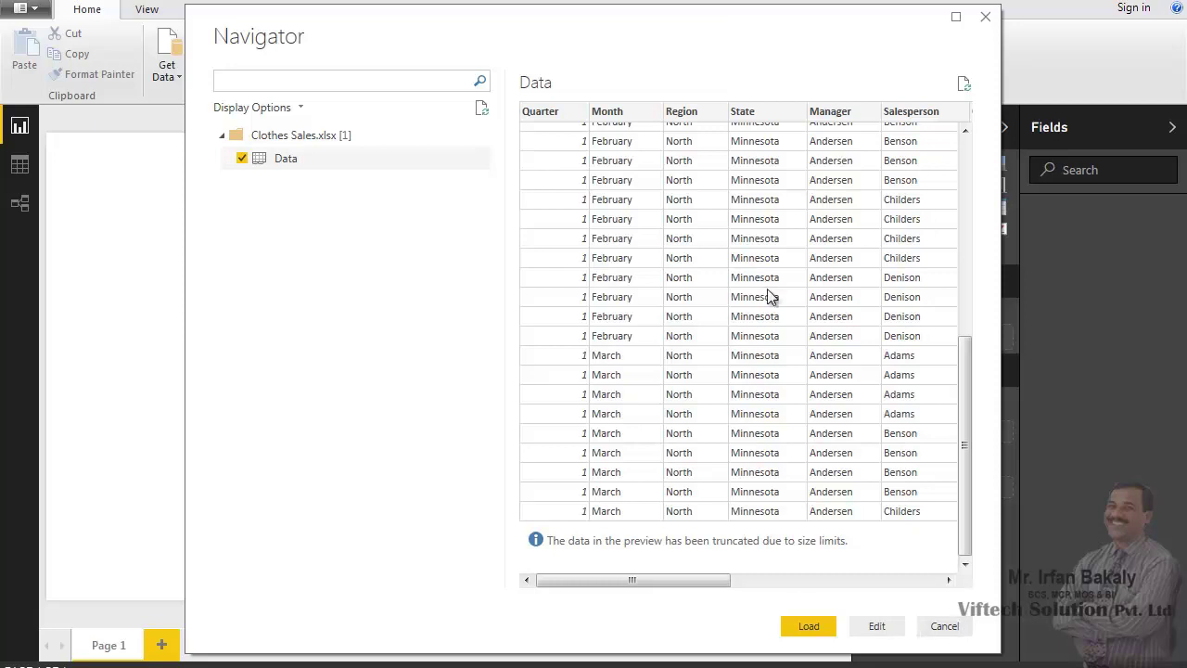
click(809, 619)
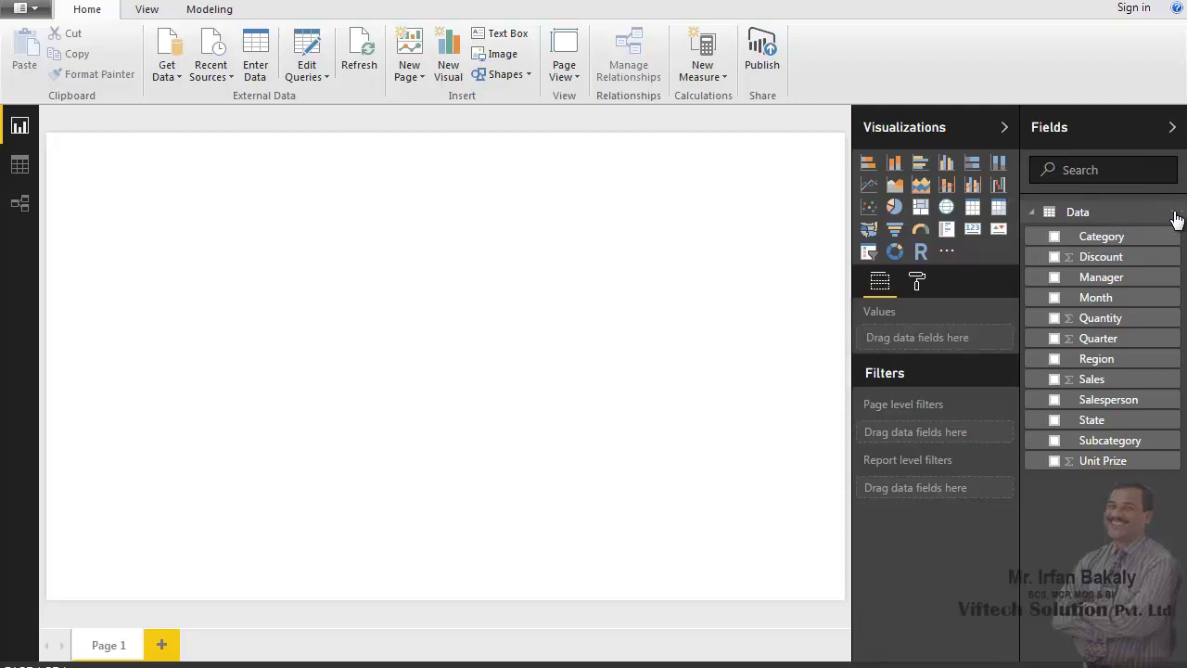
Refresh the Data table from the Clothes Sales.xlsx source workbook.
click(1176, 218)
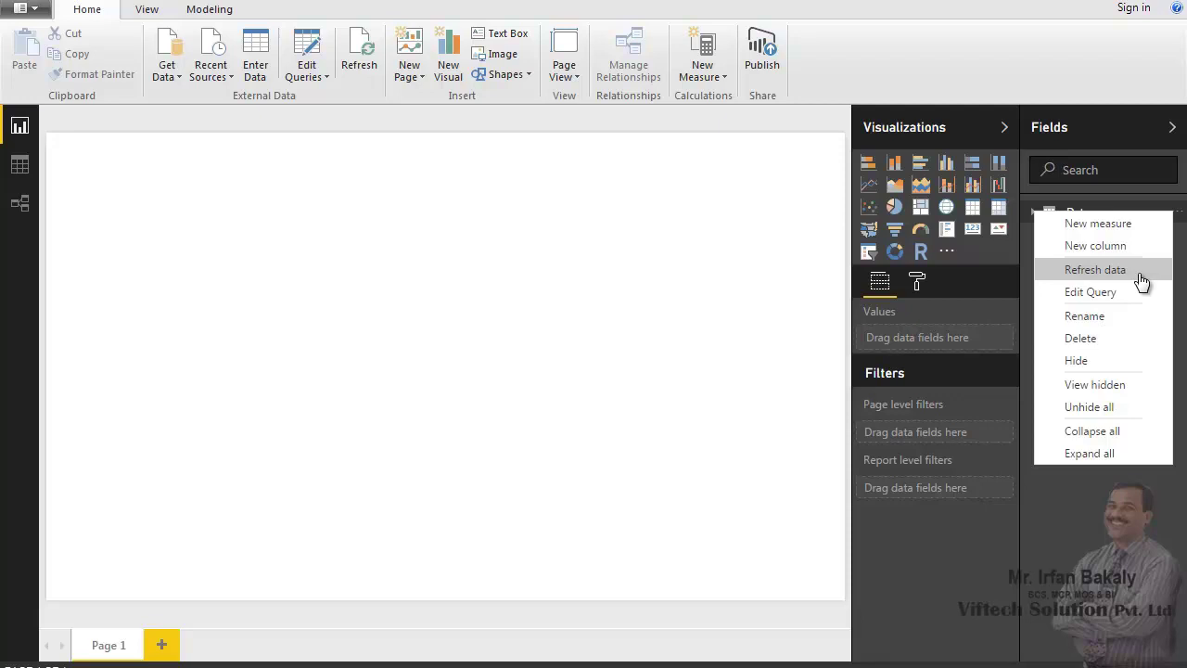
click(1104, 272)
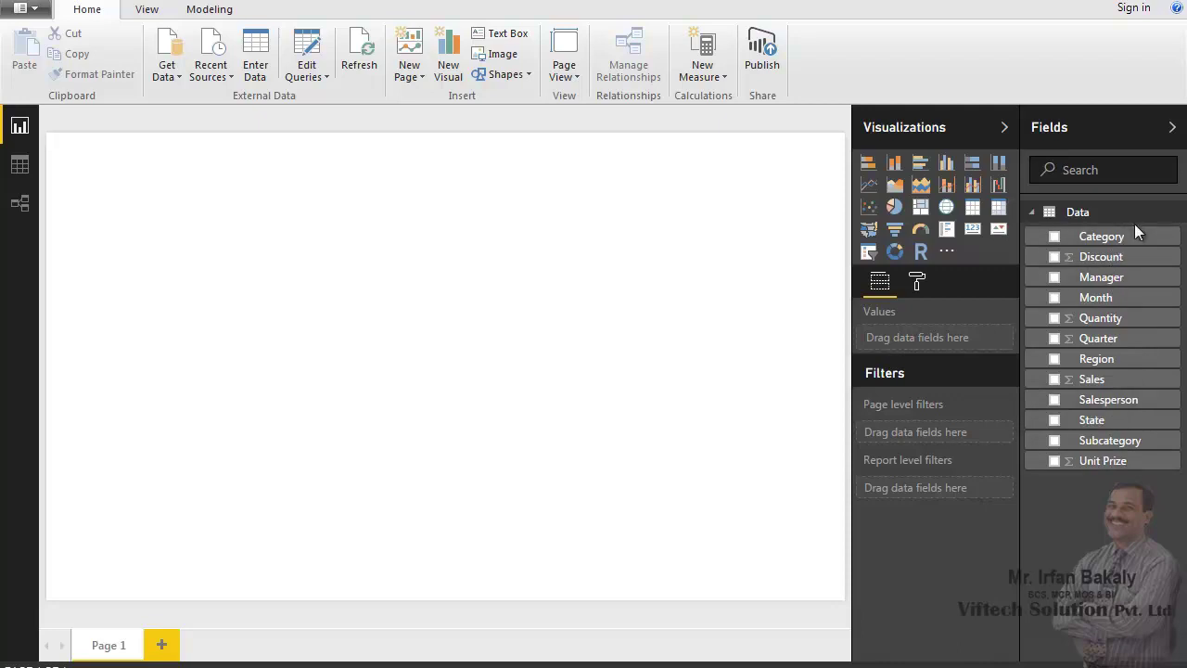
click(1177, 215)
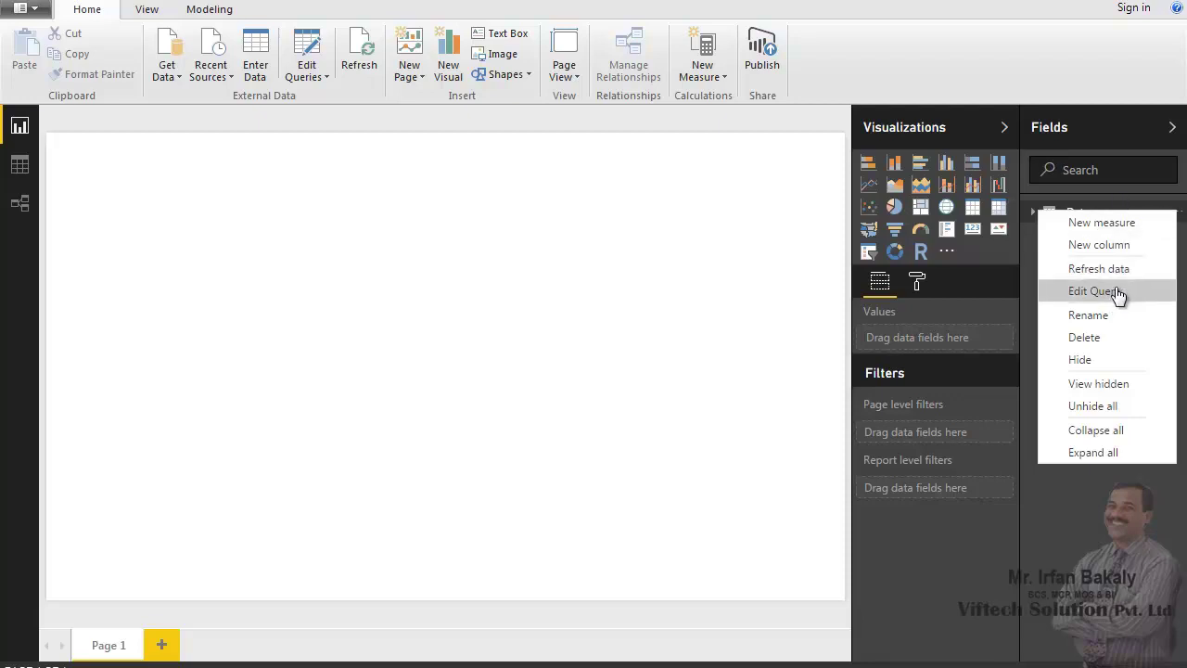
Rename the Data table to 'My Data' and expand it to show its fields.
click(1110, 316)
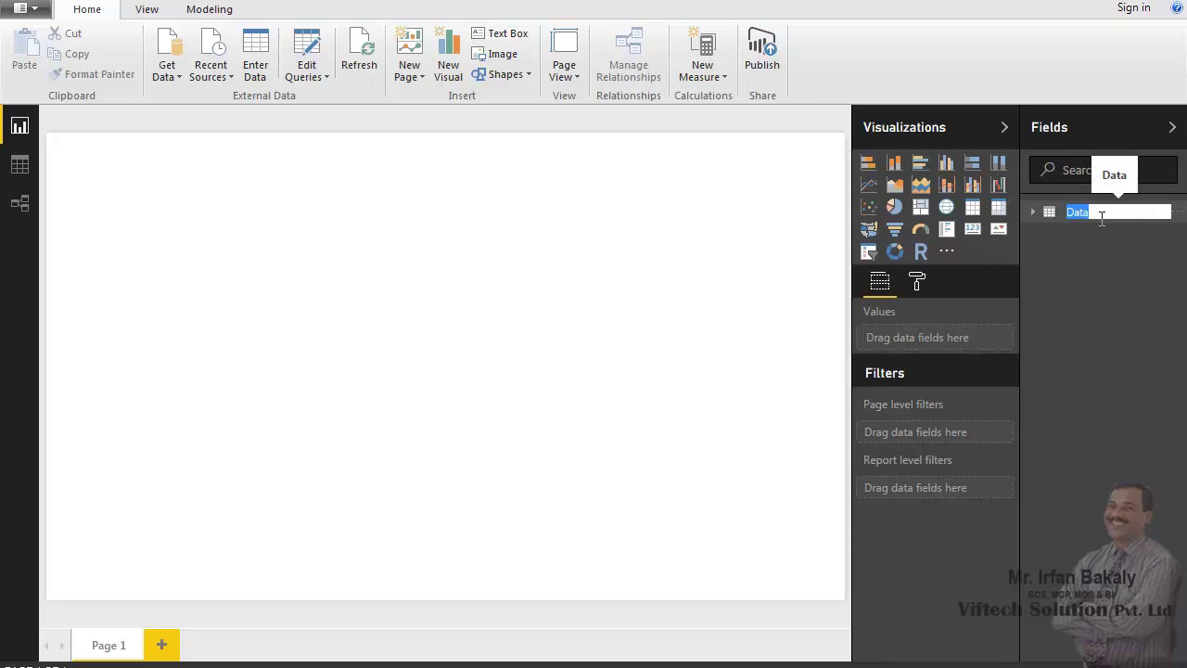
text(My Data)
key(Return)
click(1113, 216)
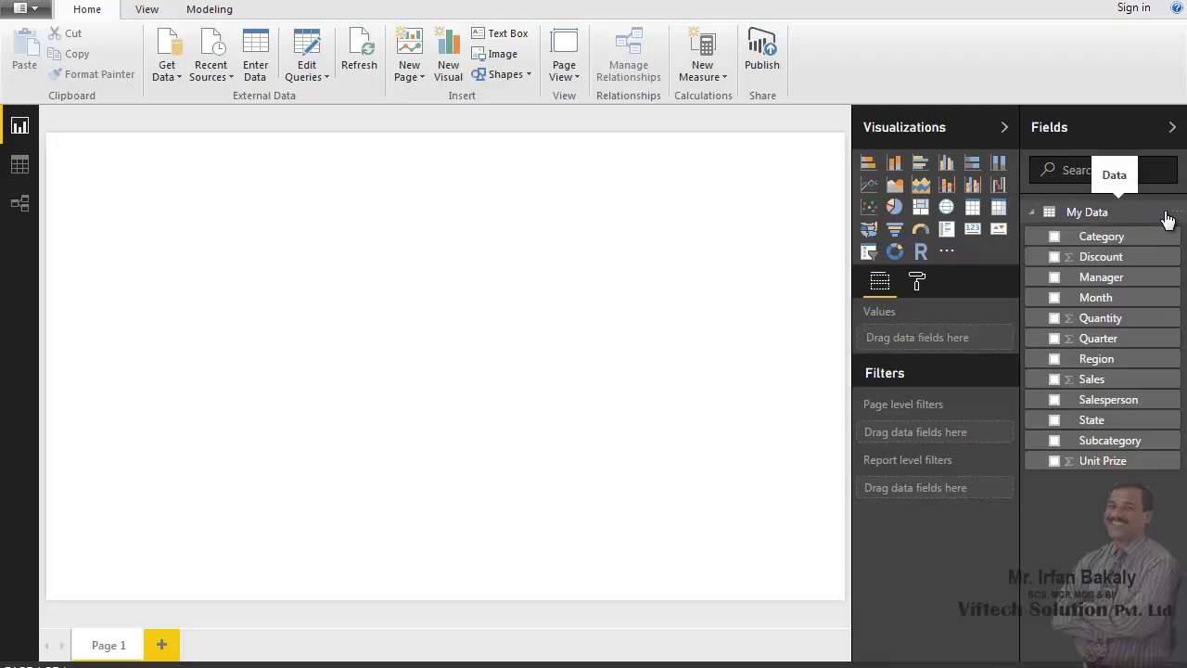
click(1178, 213)
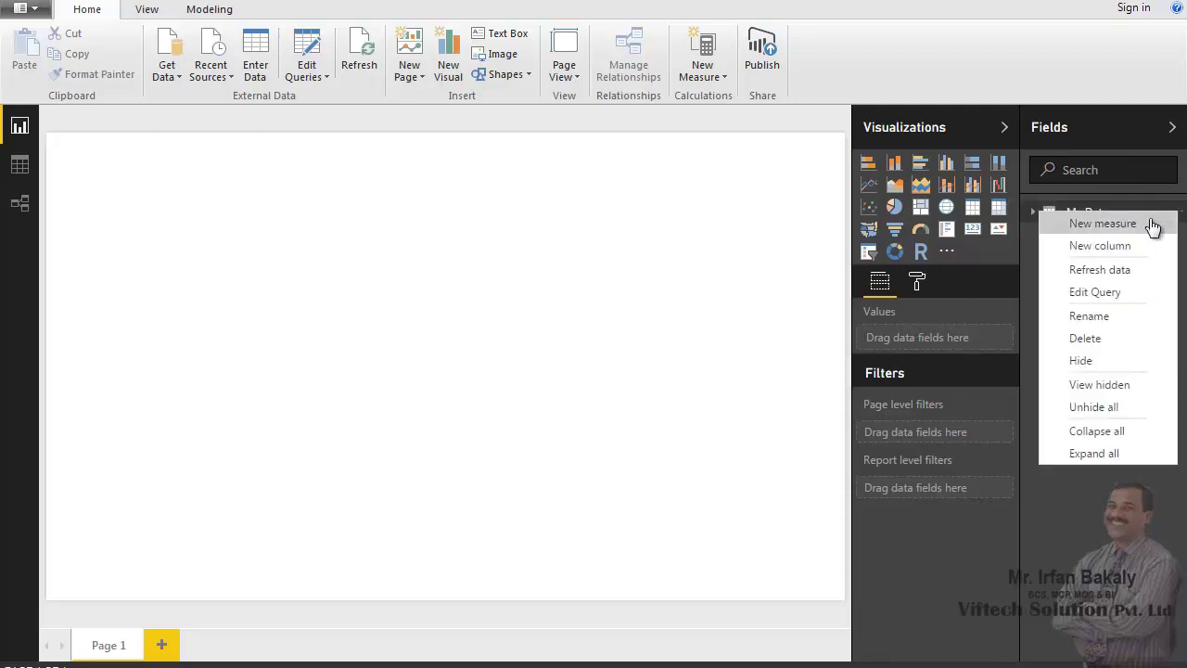
Hide the My Data table, then unhide all hidden tables in the Fields pane.
click(1085, 361)
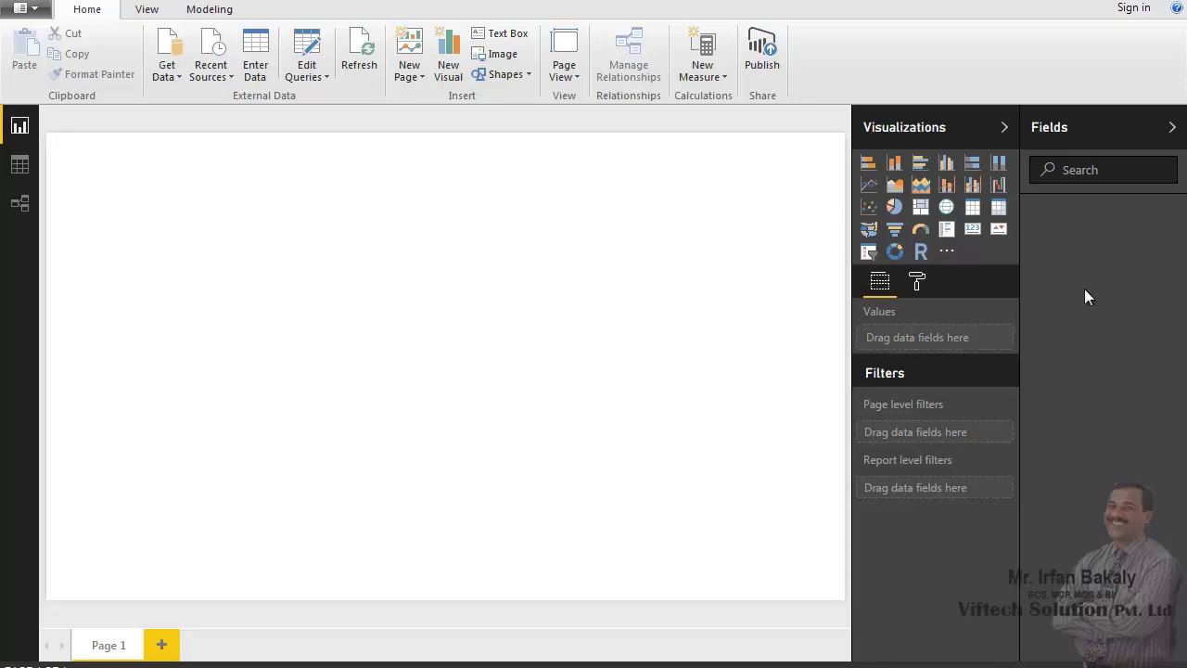
right_click(1099, 227)
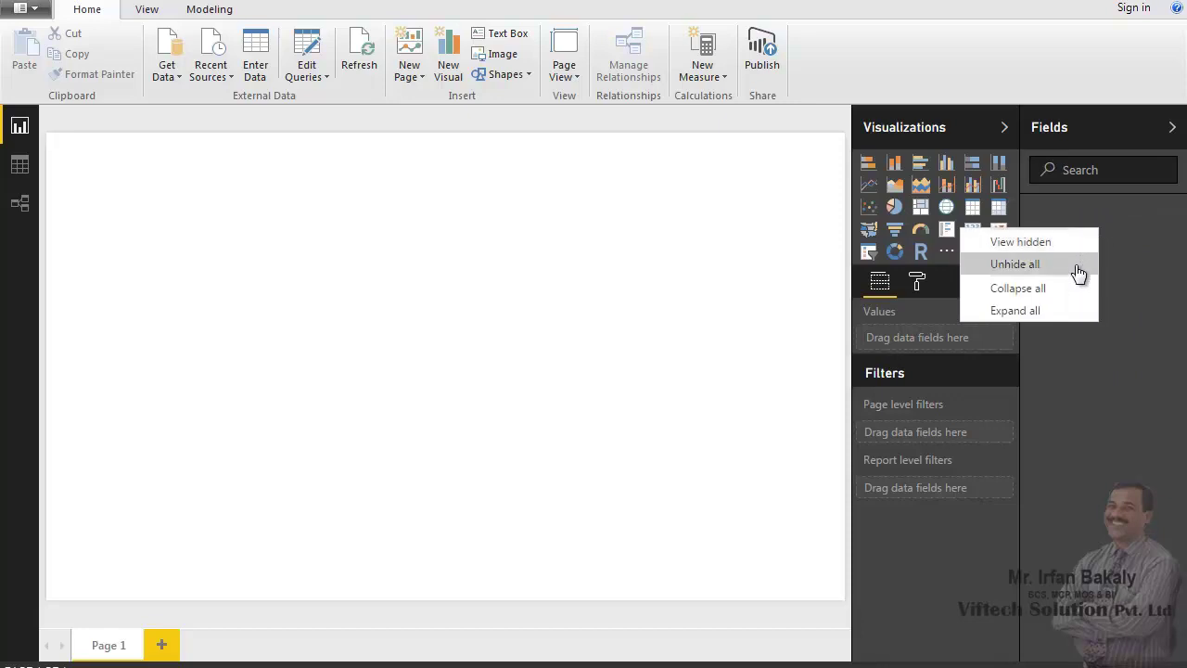
click(1079, 269)
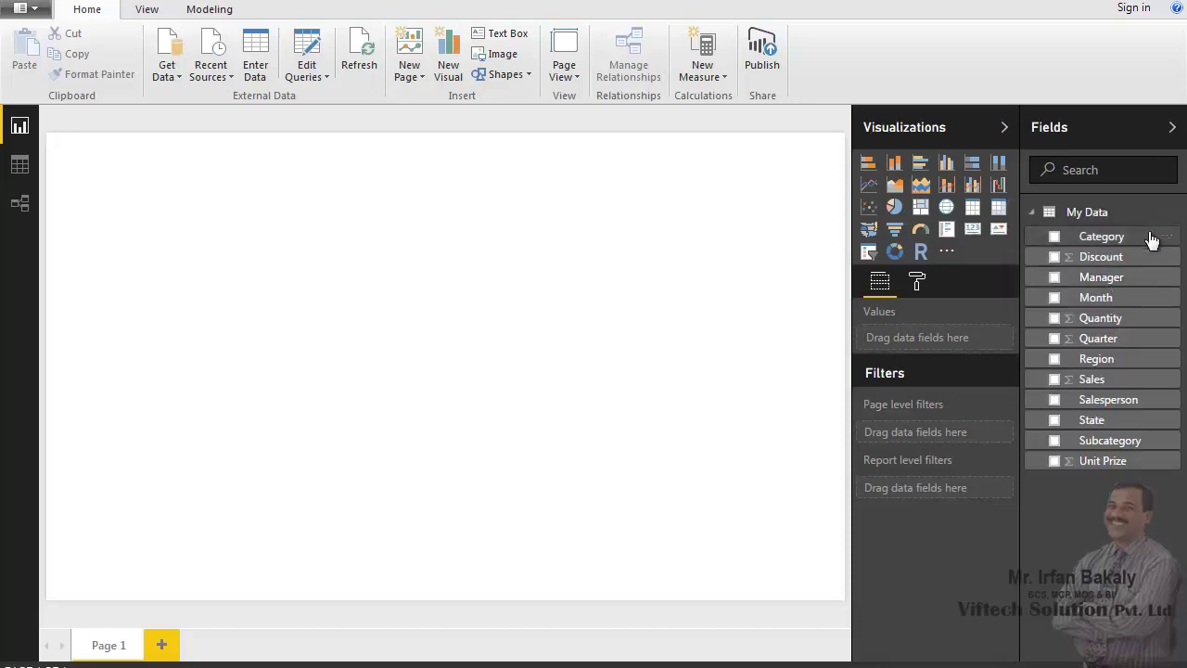
Collapse and expand all tables so My Data lists its twelve fields, Category to Unit Prize.
right_click(1180, 219)
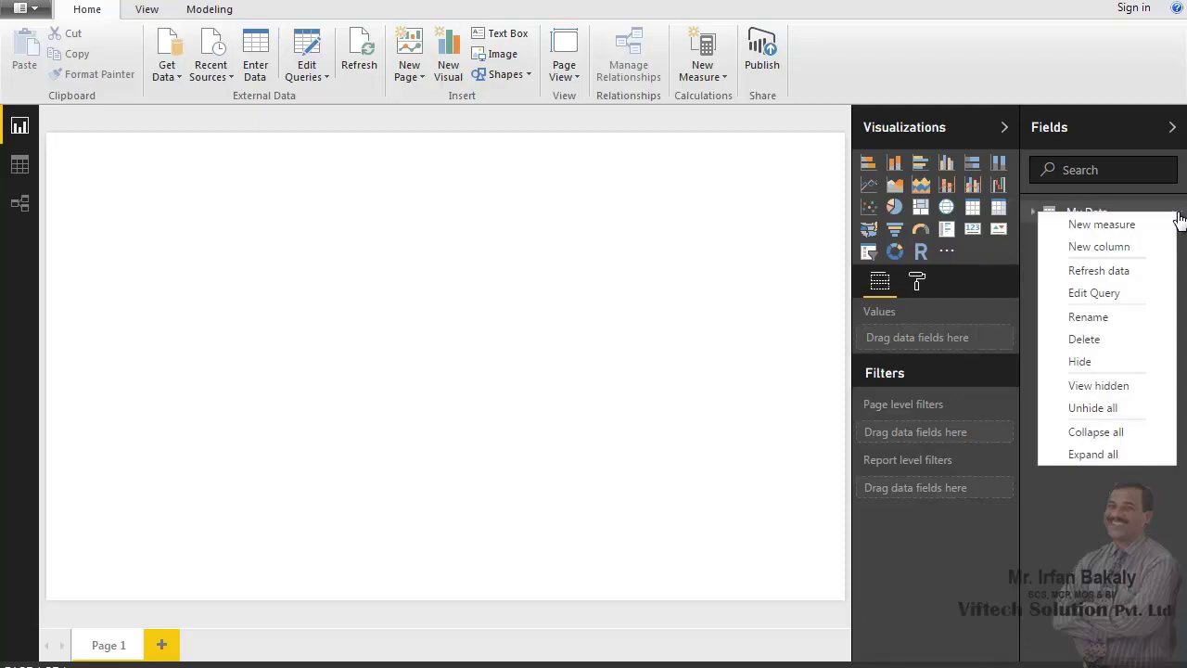
click(1132, 436)
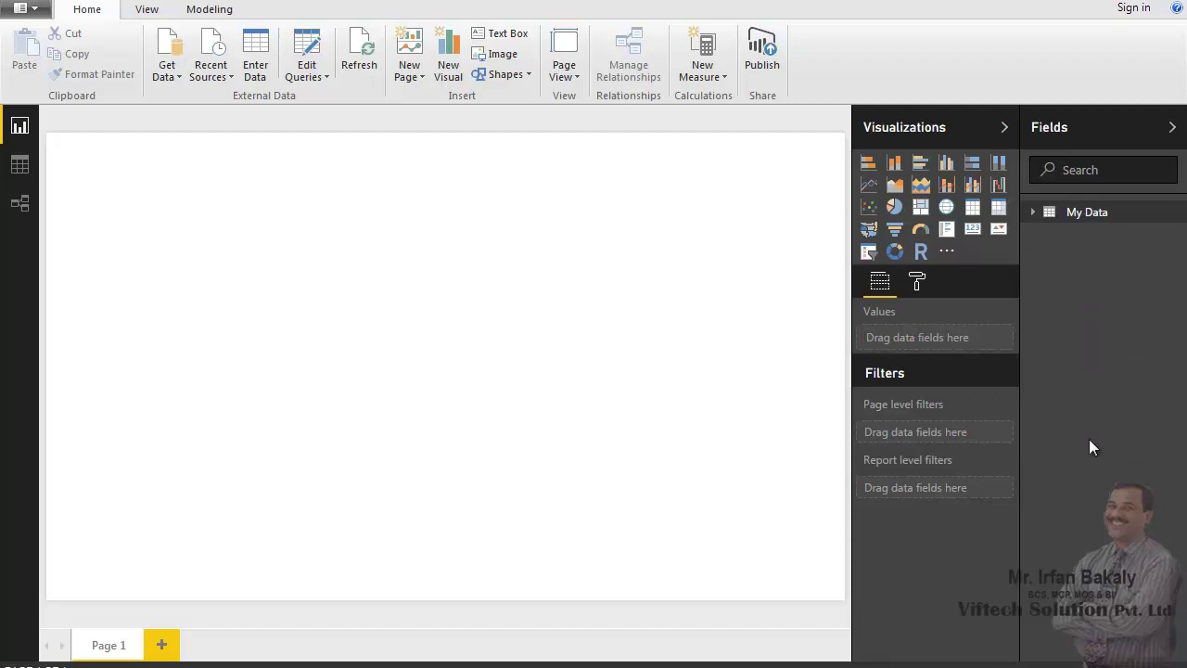
click(1178, 217)
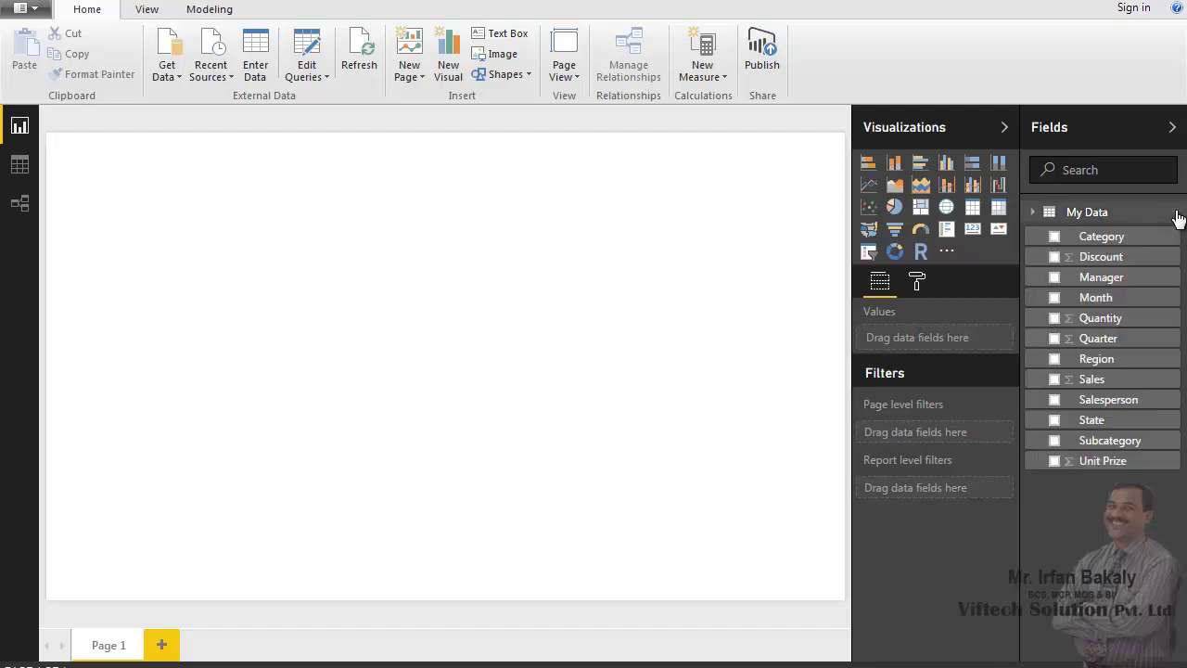
right_click(1176, 217)
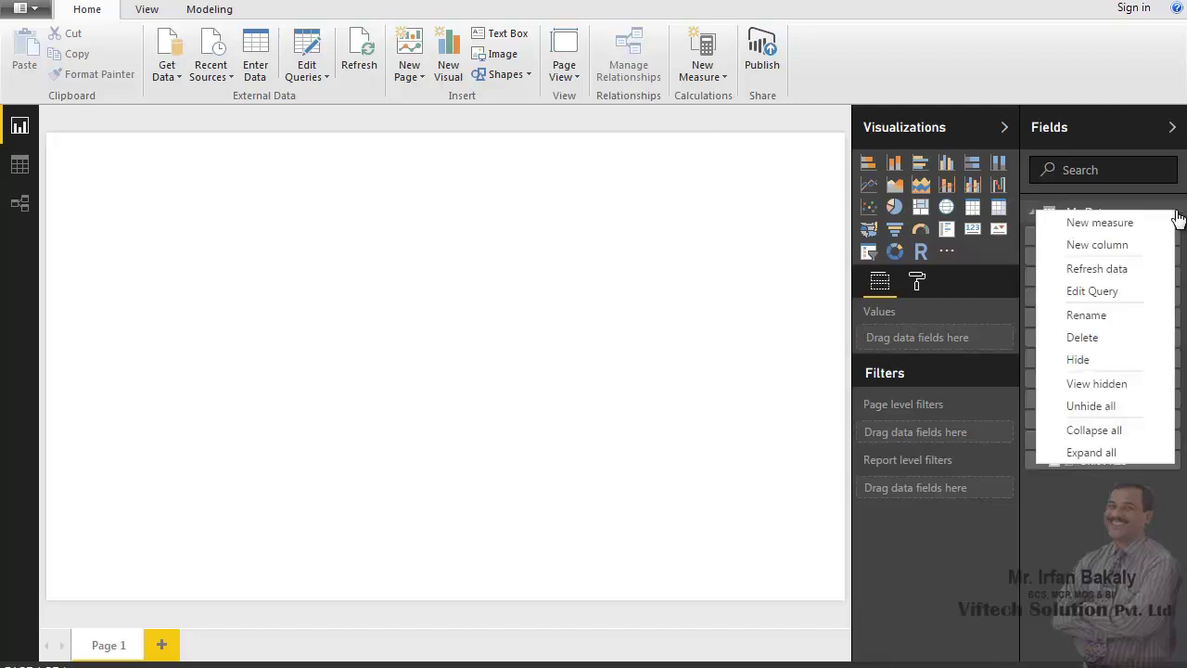
click(1097, 457)
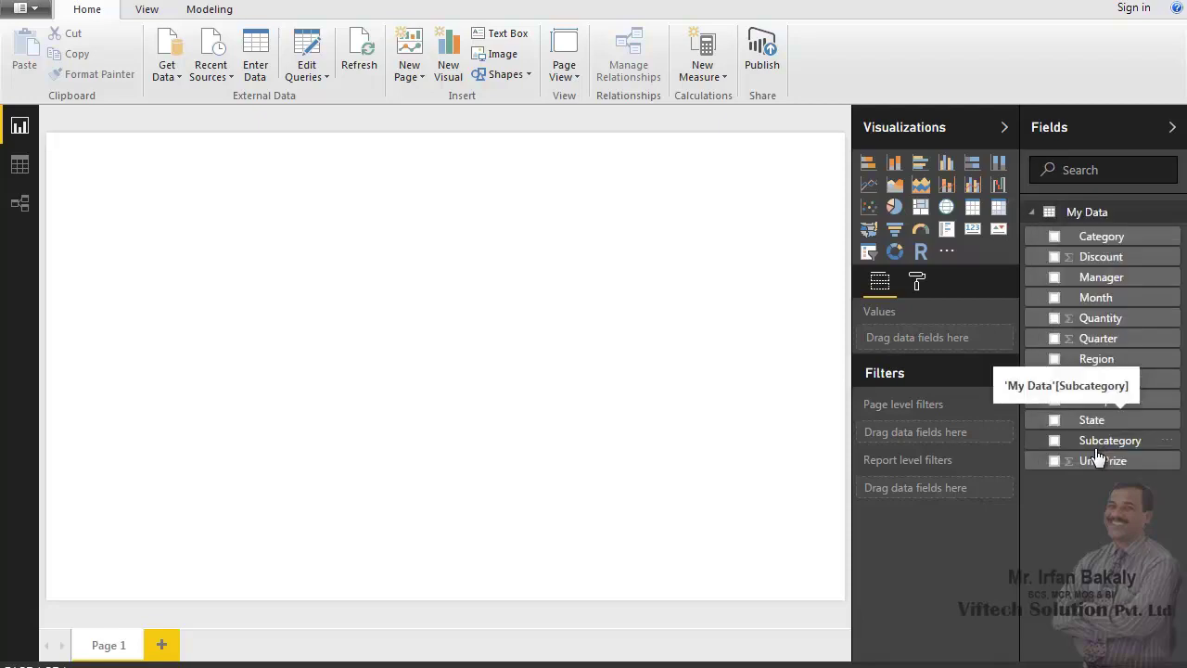
click(1034, 215)
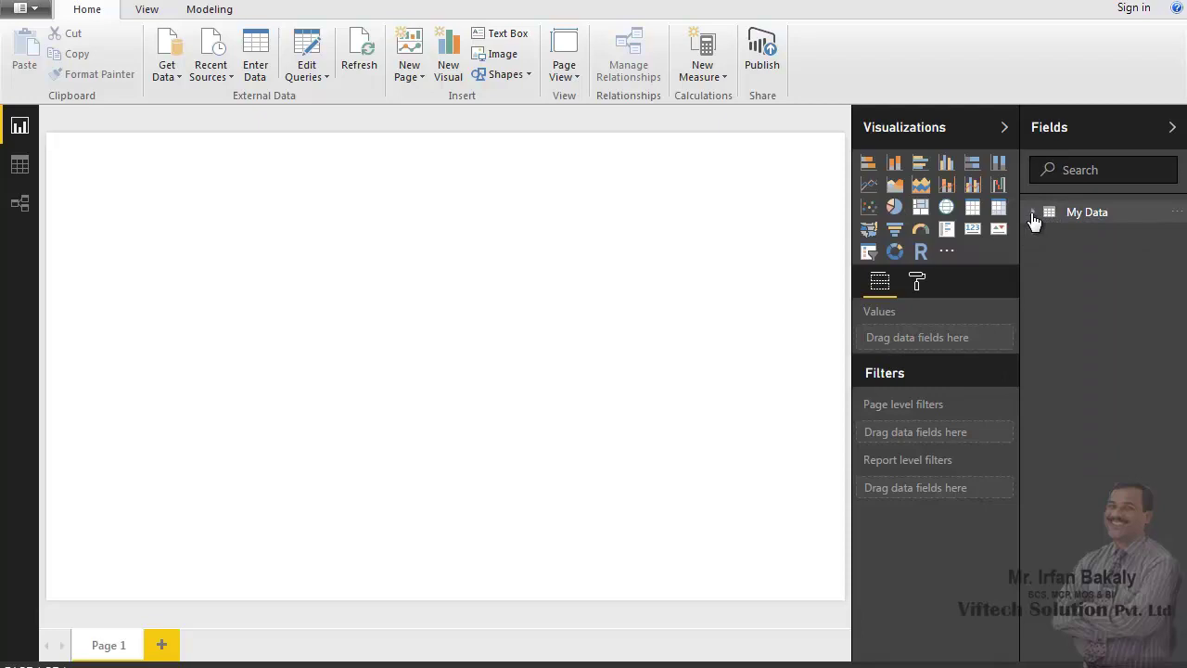
click(1034, 215)
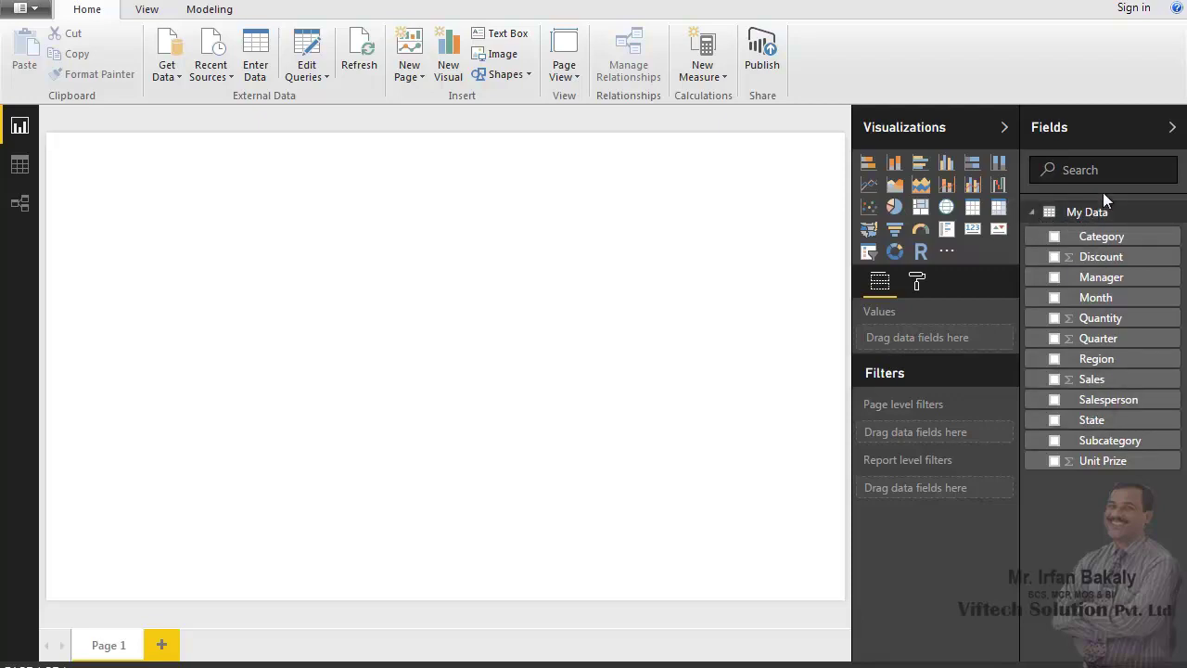
click(1113, 169)
text(Sales)
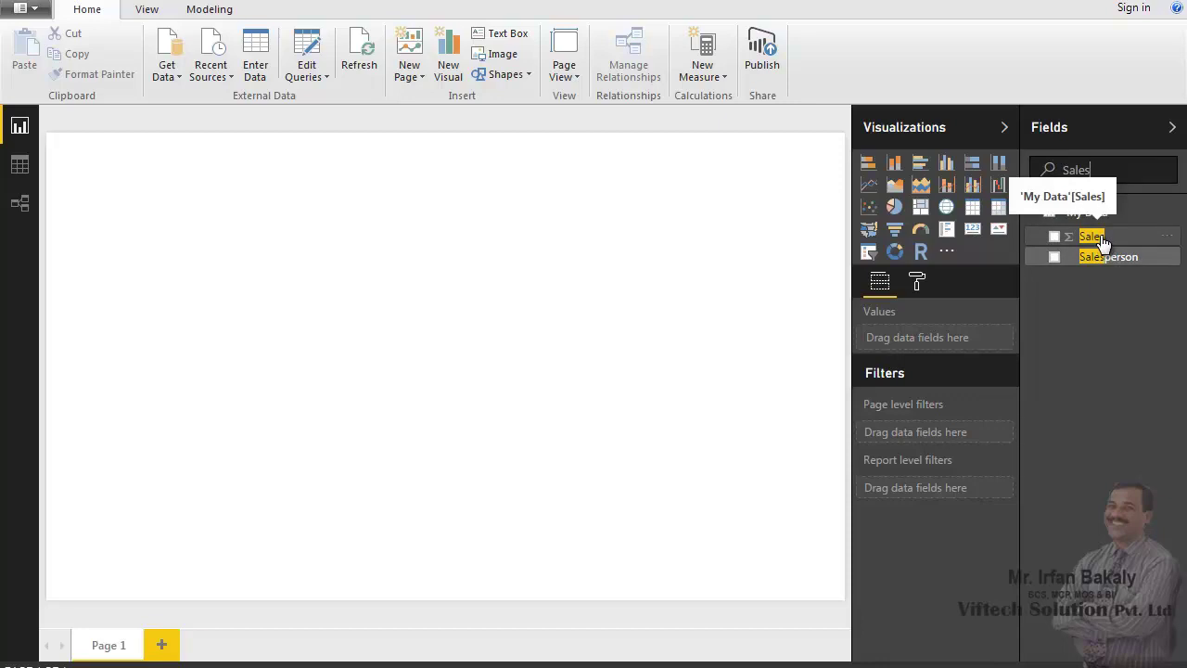
key(BackSpace)
key(BackSpace)
key(BackSpace)
key(BackSpace)
key(BackSpace)
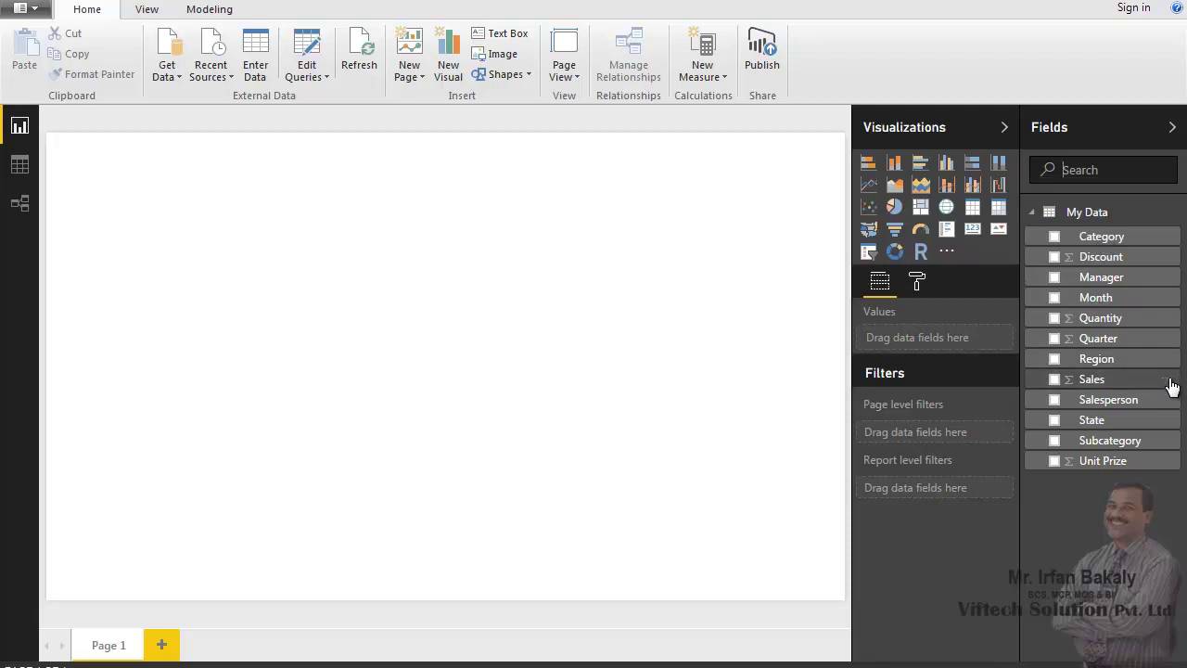
click(1170, 240)
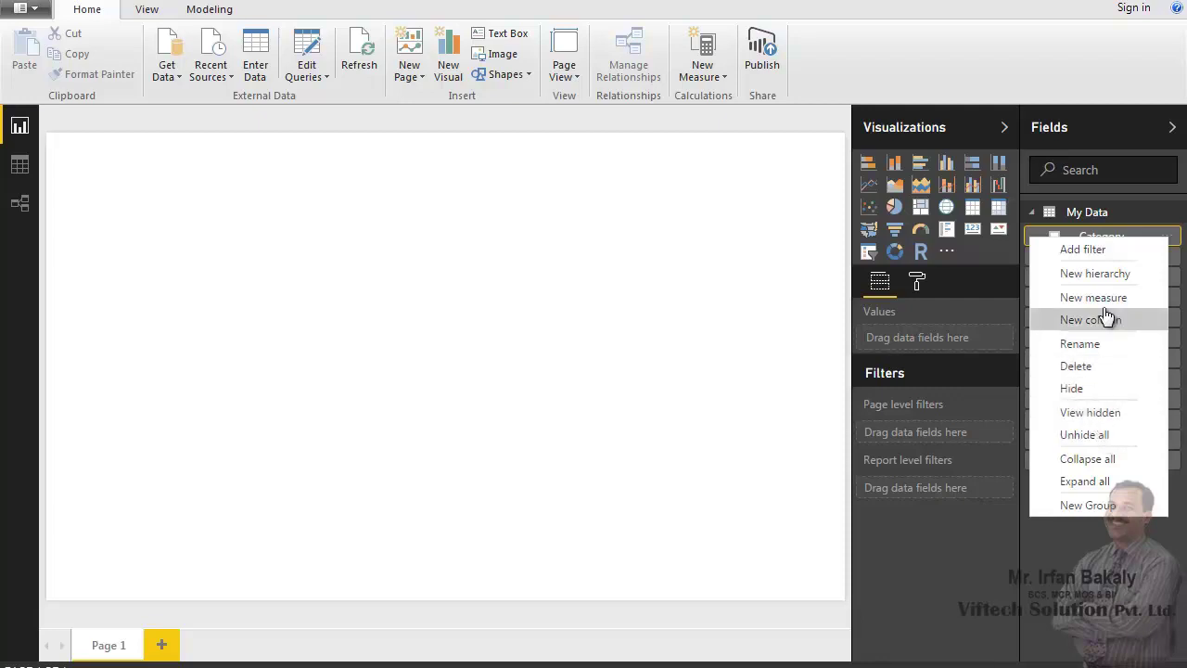
click(1171, 238)
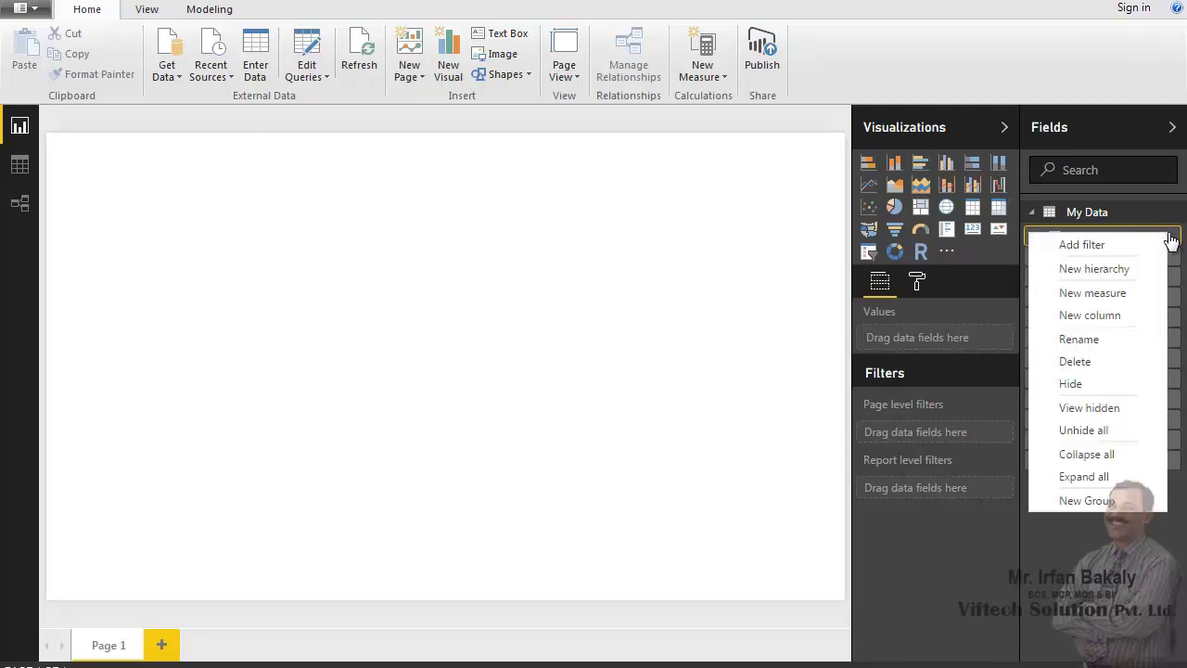
key(Escape)
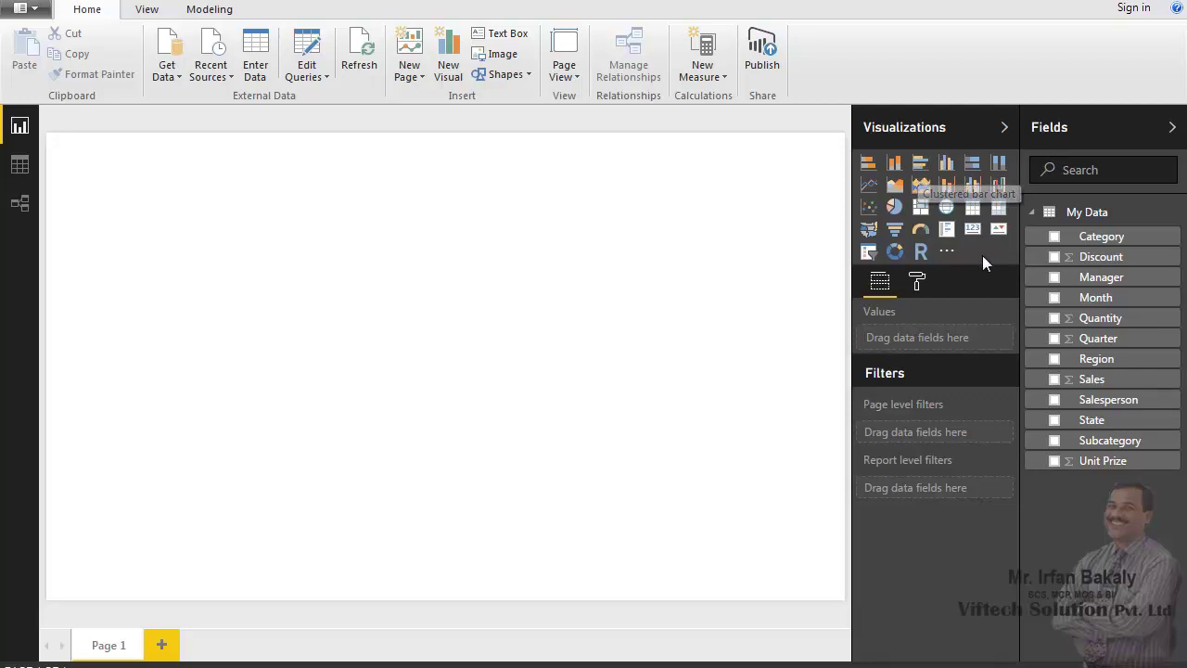
click(1055, 298)
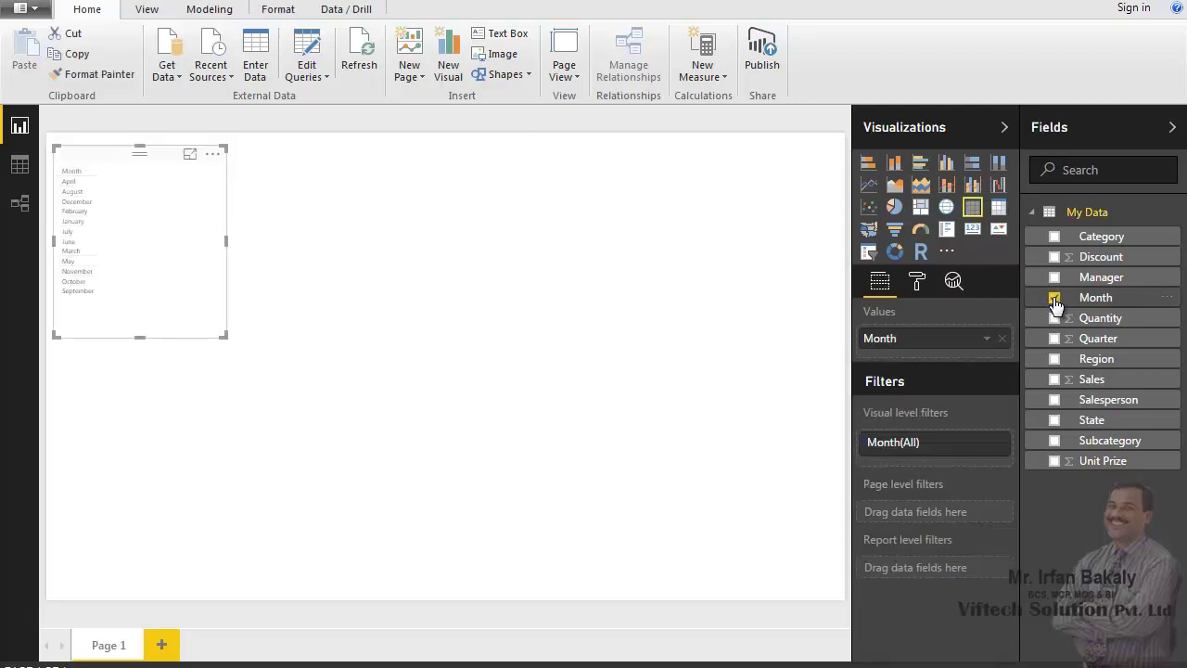
click(1054, 379)
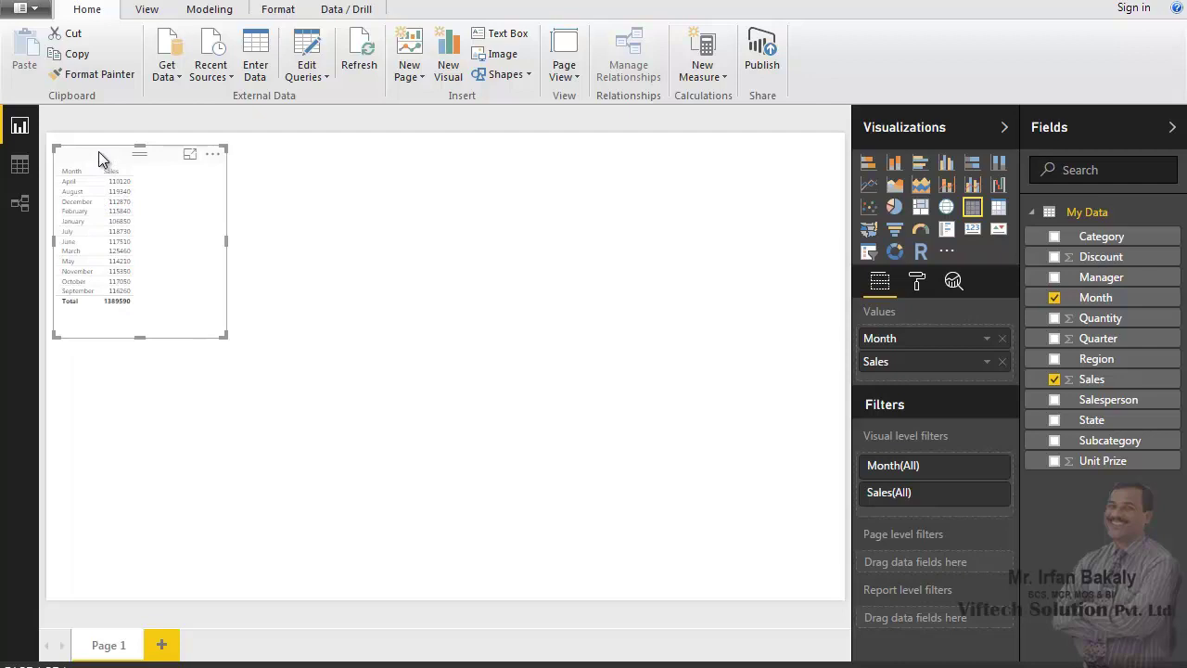
key(Delete)
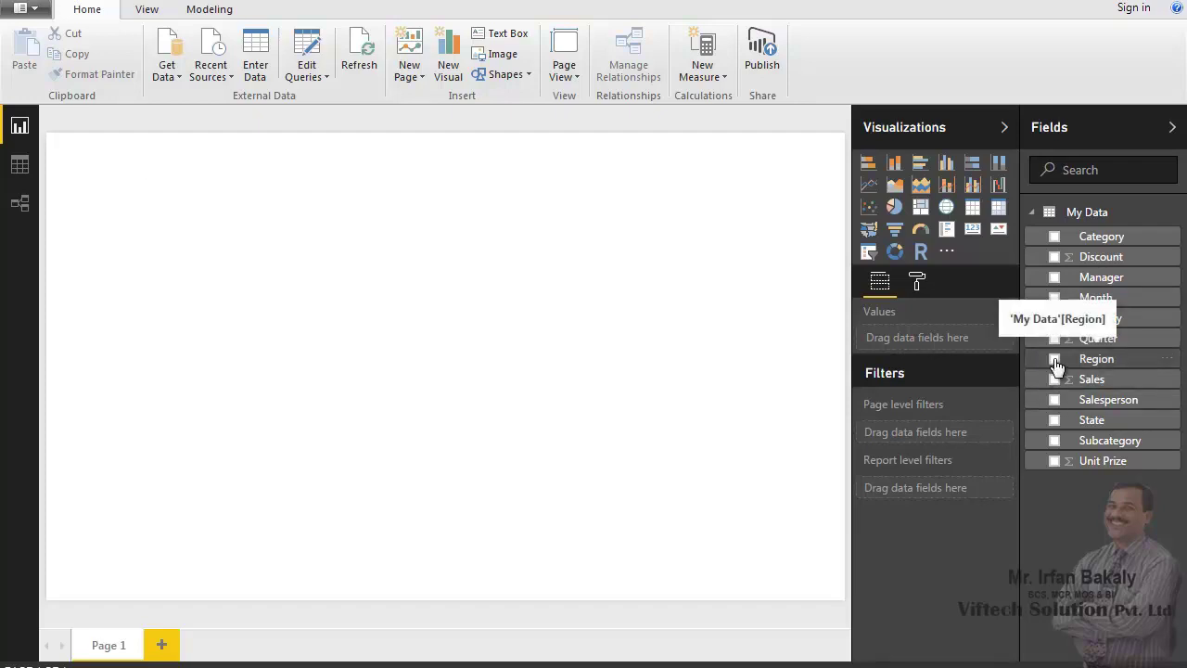
Build a Region and Sales table visual listing East, North, South and West with a 1389590 total.
click(1054, 358)
click(1054, 379)
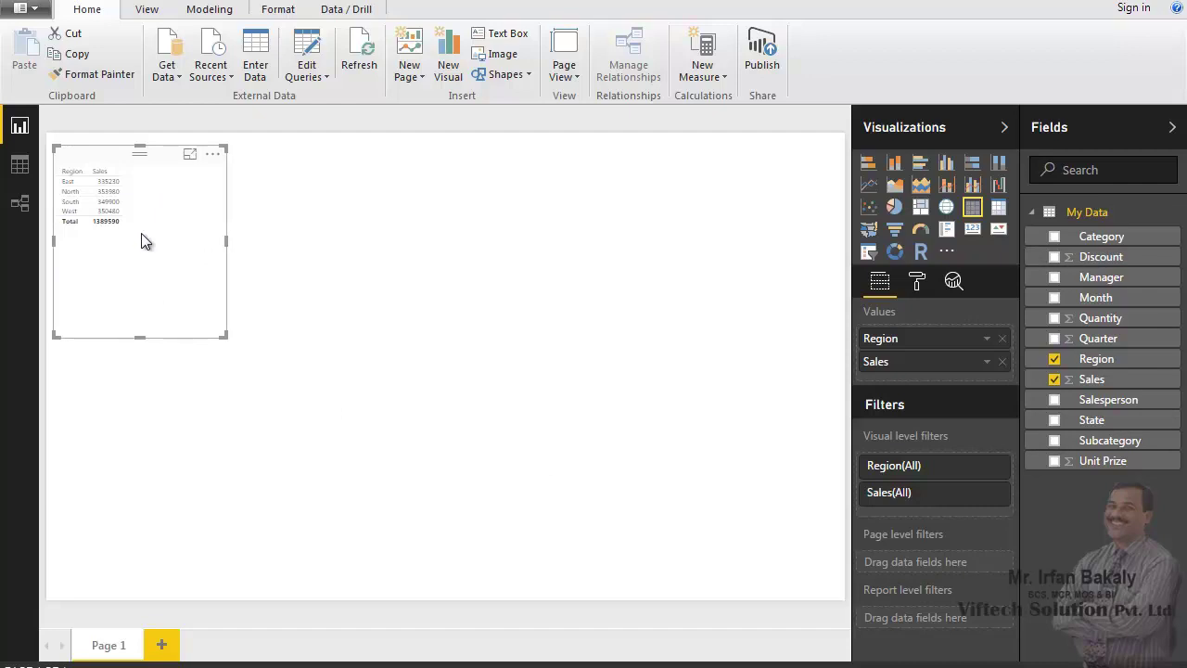
mouse_move(100, 215)
mouse_move(80, 190)
Switch the visual through stacked bar, stacked column, clustered bar, clustered column, then pie chart.
click(869, 165)
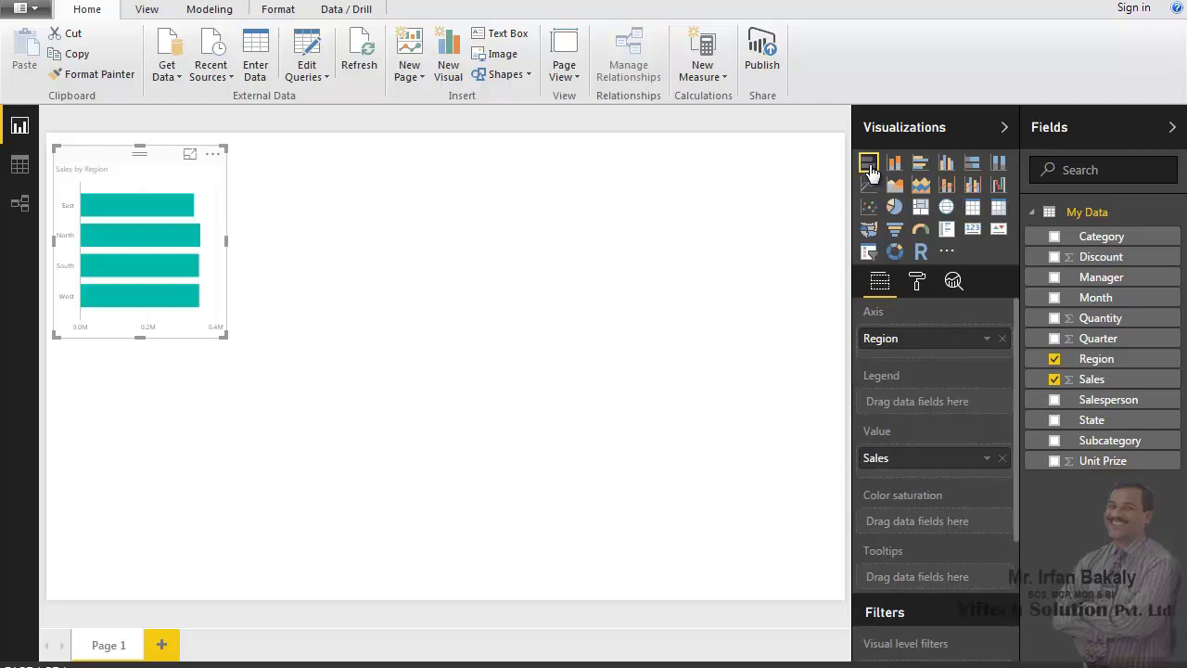
click(894, 165)
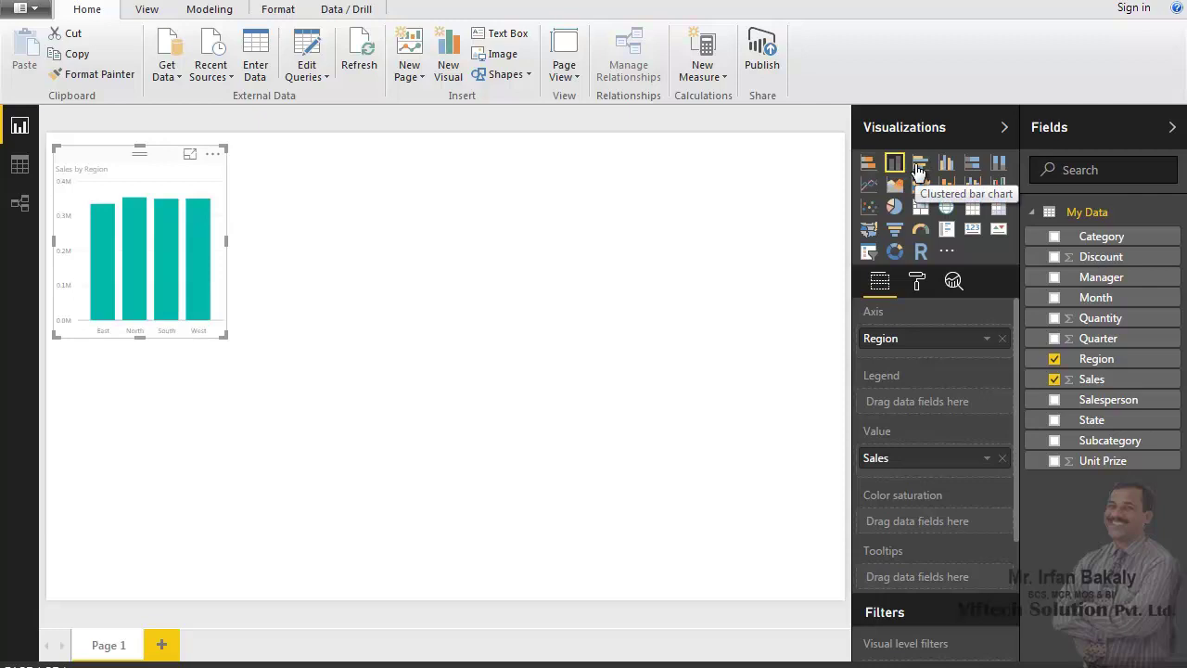
click(918, 172)
click(944, 167)
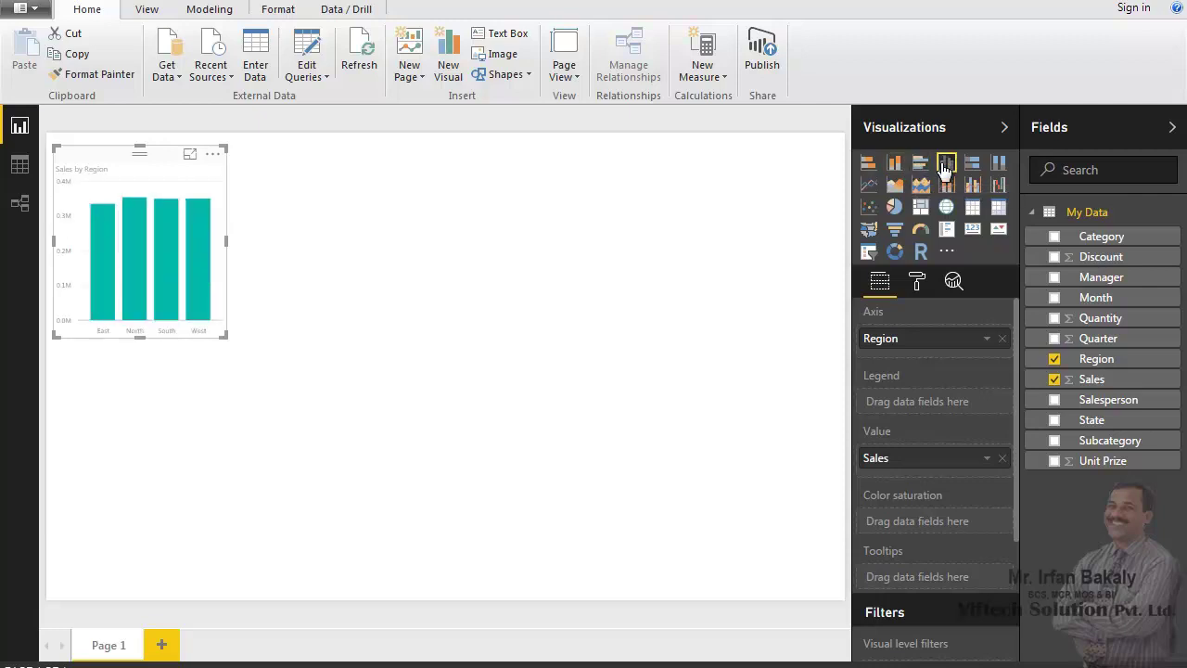
click(895, 207)
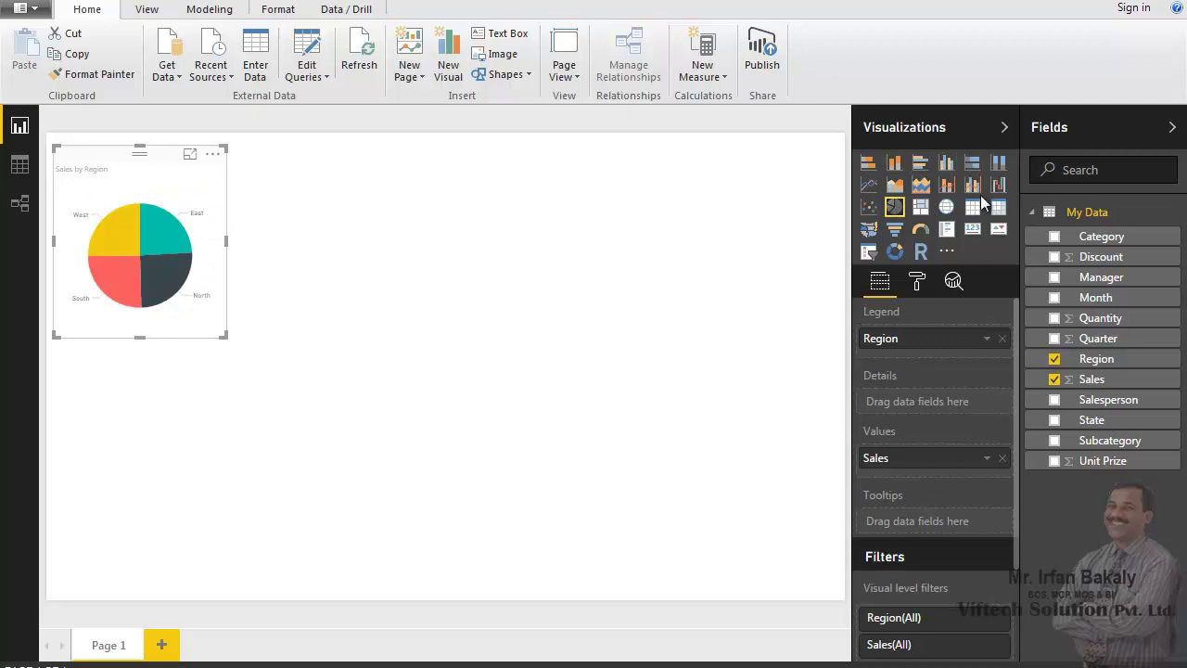